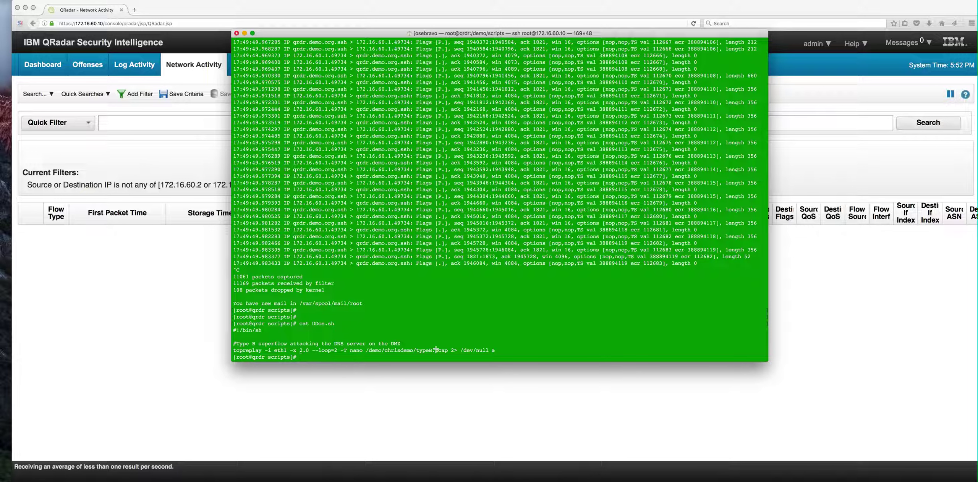
- Run the DDos.sh script to replay the attack traffic, and switch back to QRadar in the browser
text(./DDos.sh)
key(Return)
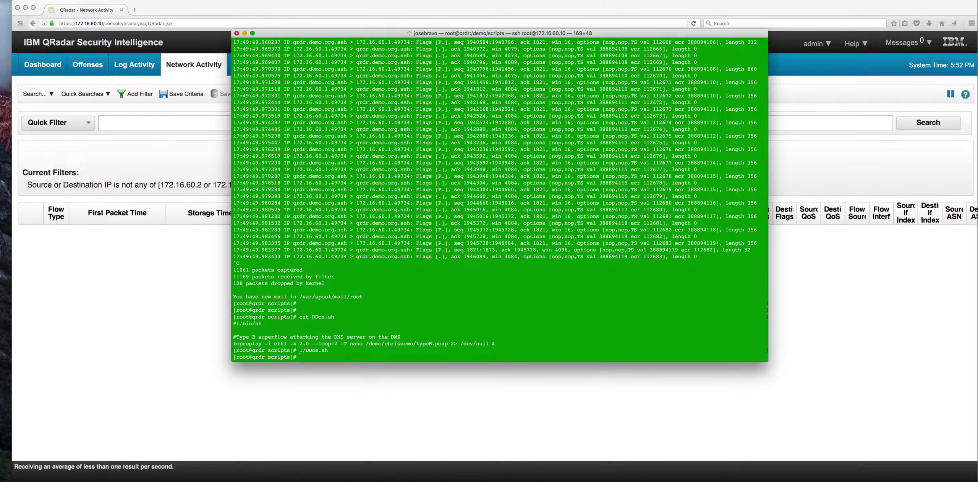
click(198, 279)
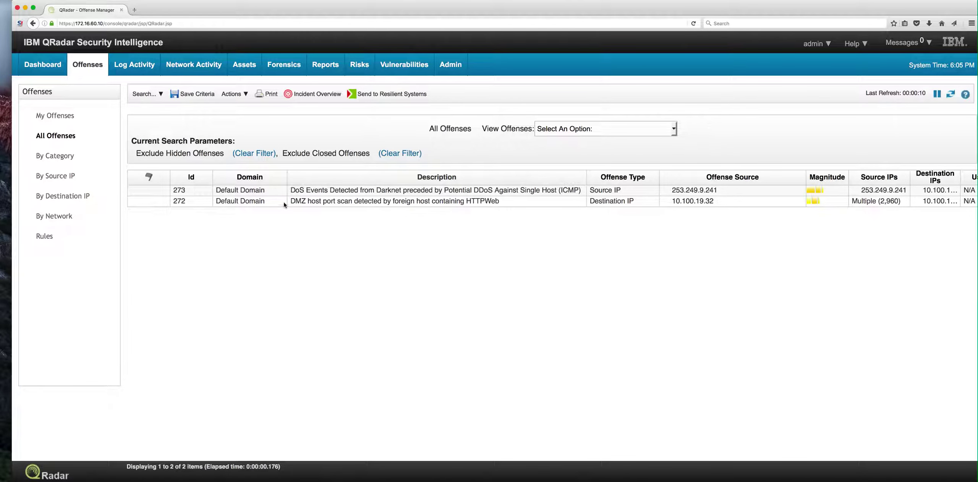
- Open offense 272 and display the rules contributing to it
double_click(239, 201)
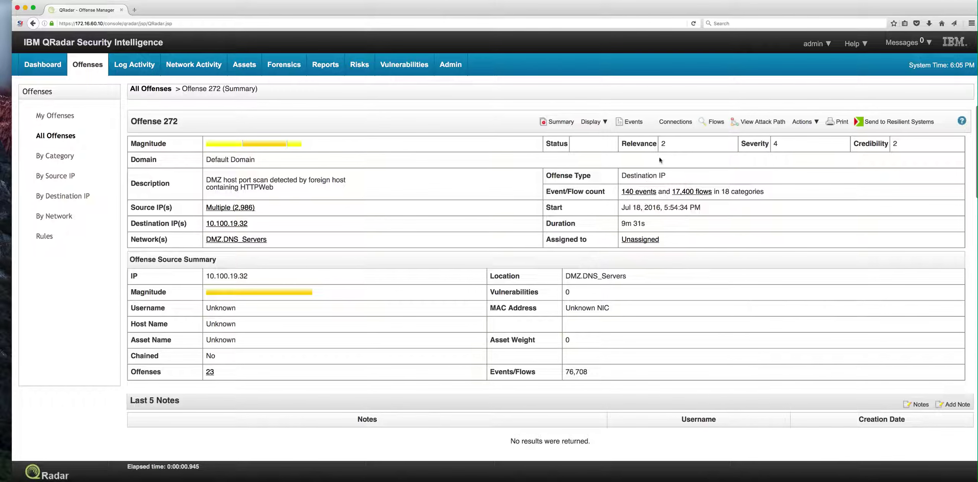
click(588, 124)
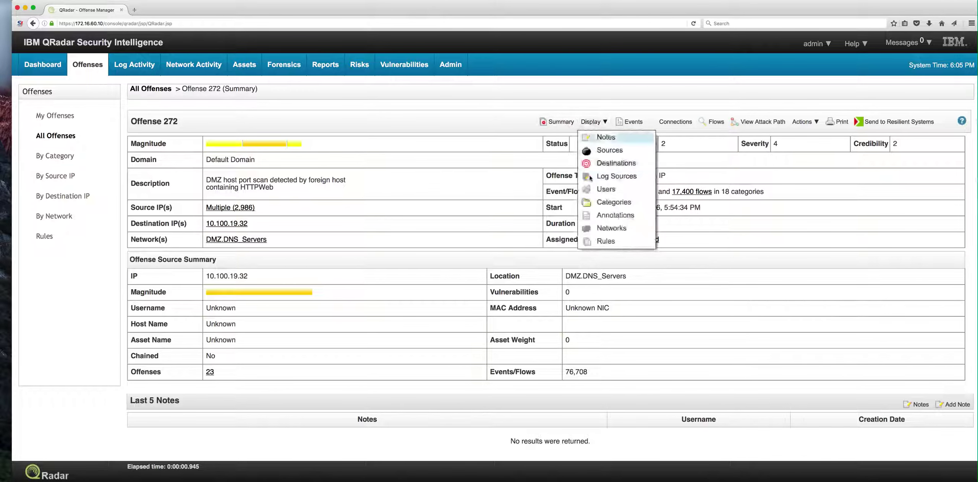
click(606, 241)
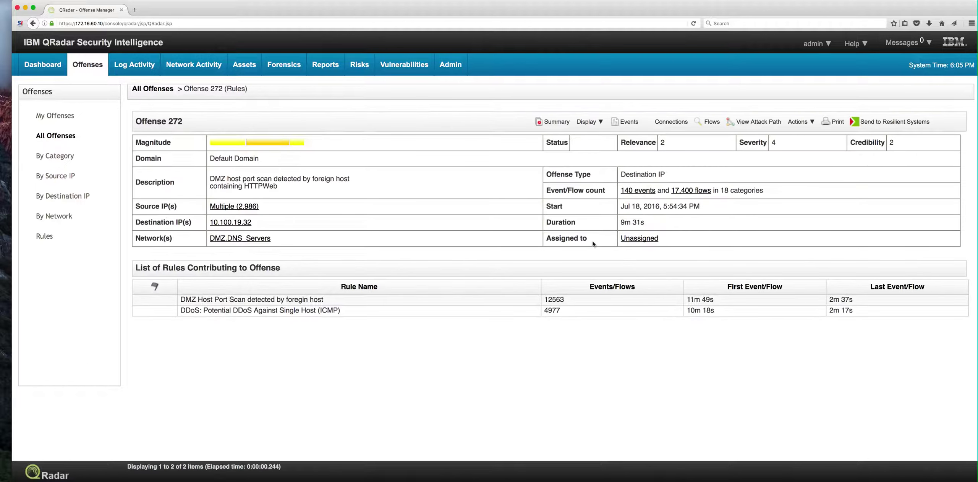
- Review the tests and responses of the rule "DDoS: Potential DDoS Against Single Host (ICMP)" and close it without saving
double_click(248, 311)
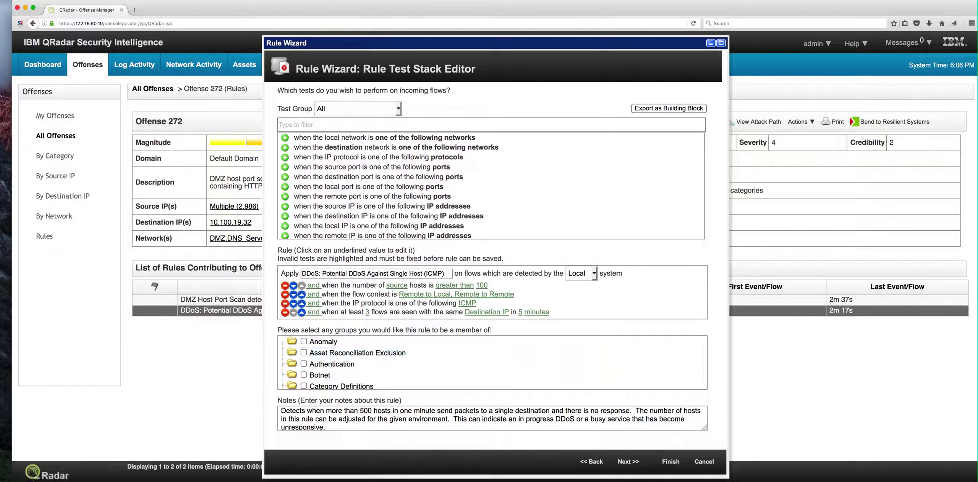
click(628, 462)
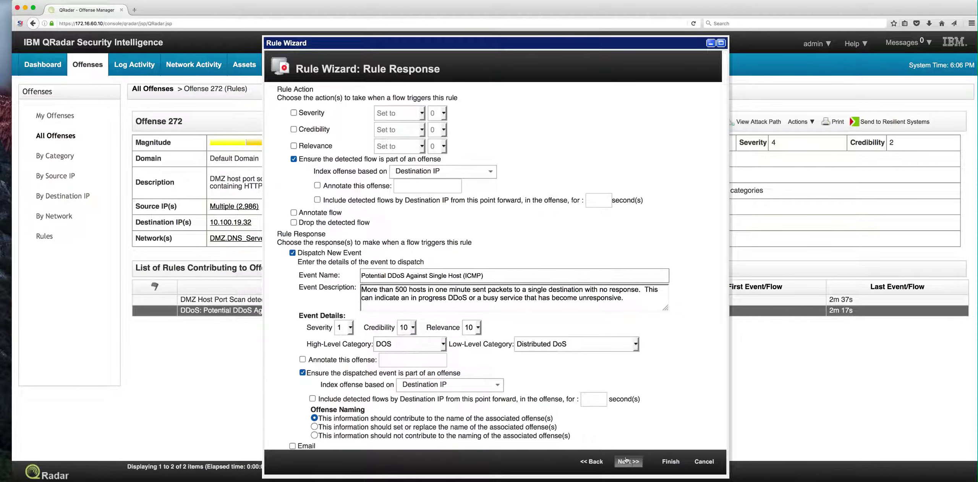
scroll(578, 389, down, 5)
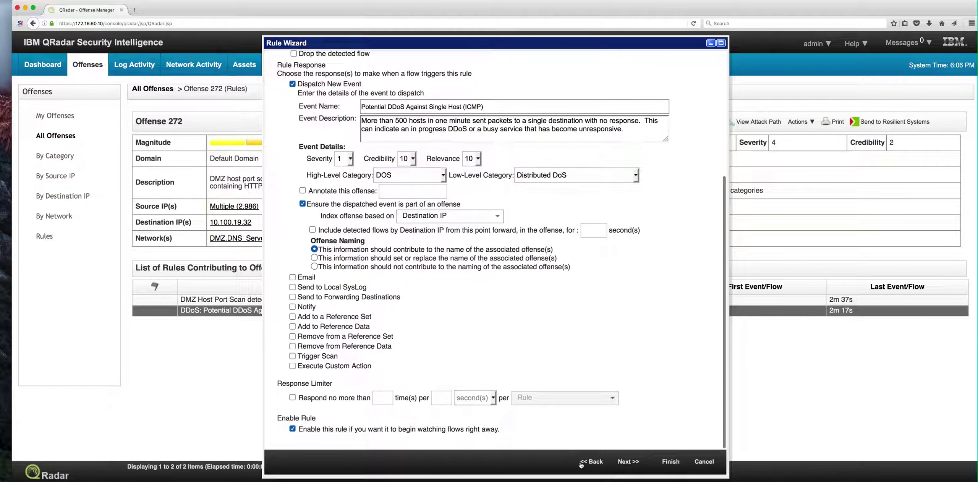
click(705, 461)
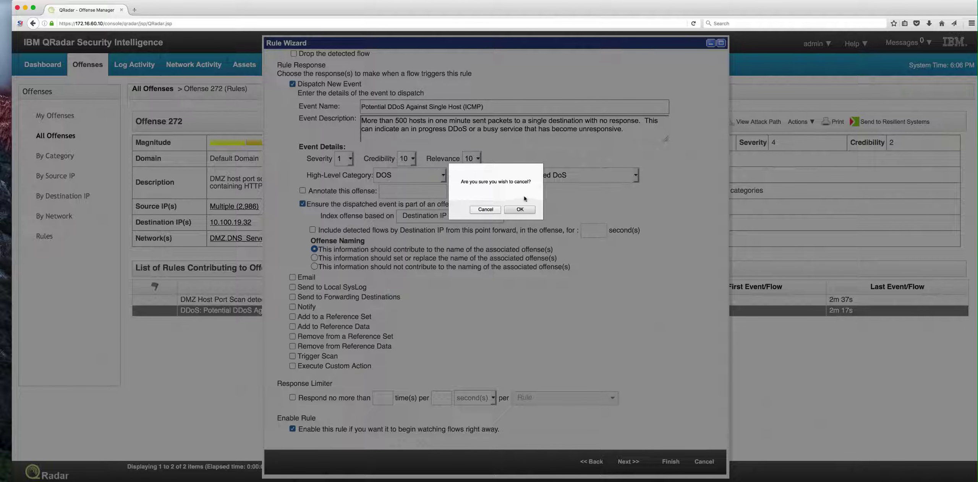
click(523, 210)
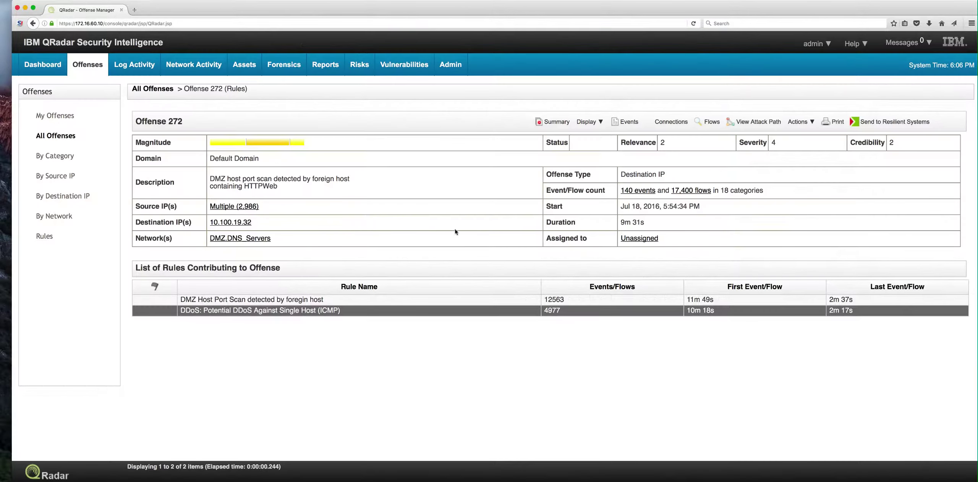
- Review the test conditions of the DMZ host port scan rule and close it without saving
click(293, 301)
double_click(293, 300)
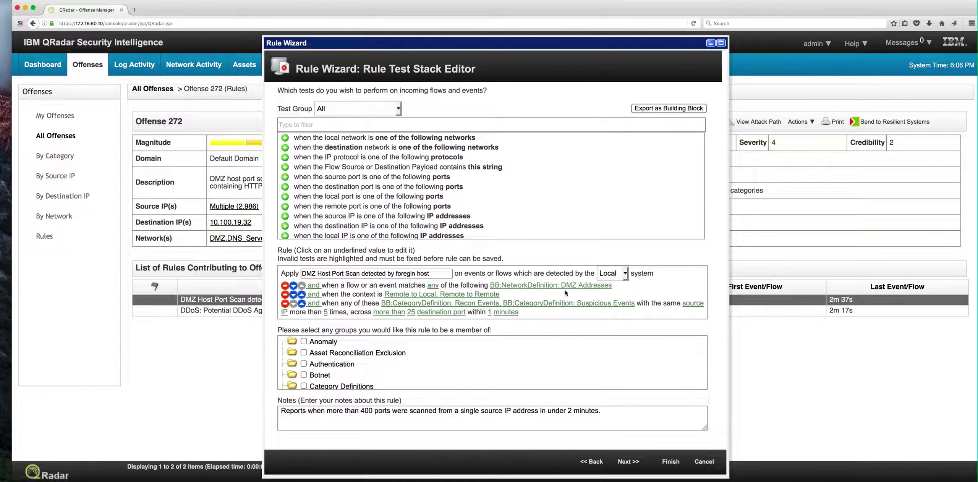
key(XF86AudioRaiseVolume)
click(706, 461)
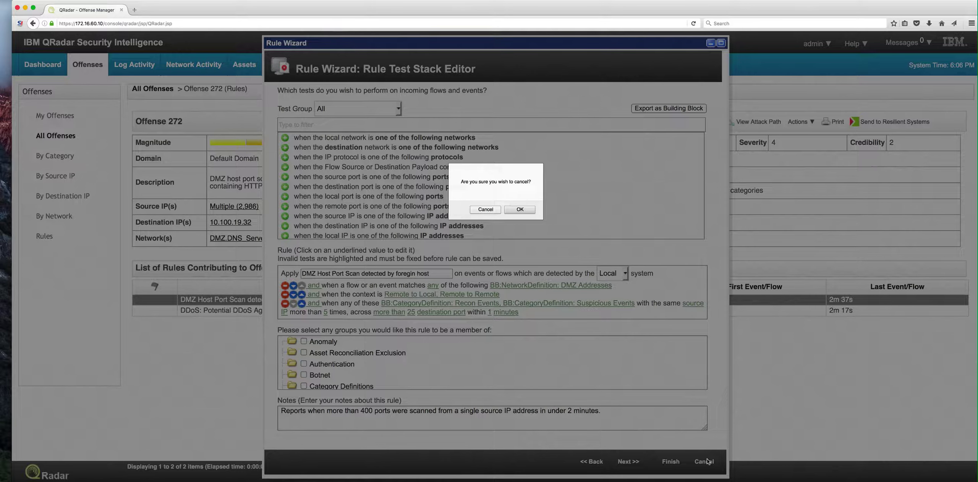
click(518, 211)
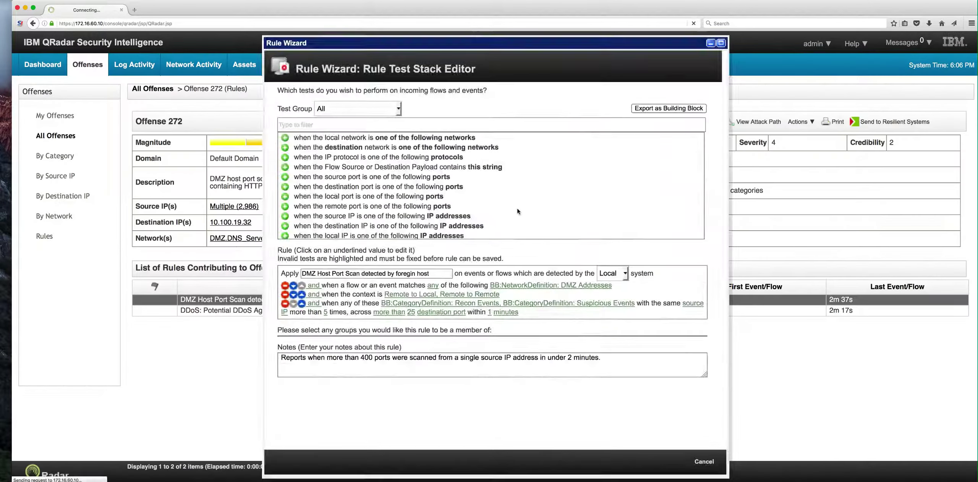
- Return to all offenses, open offense 273 and display its contributing rules
click(159, 92)
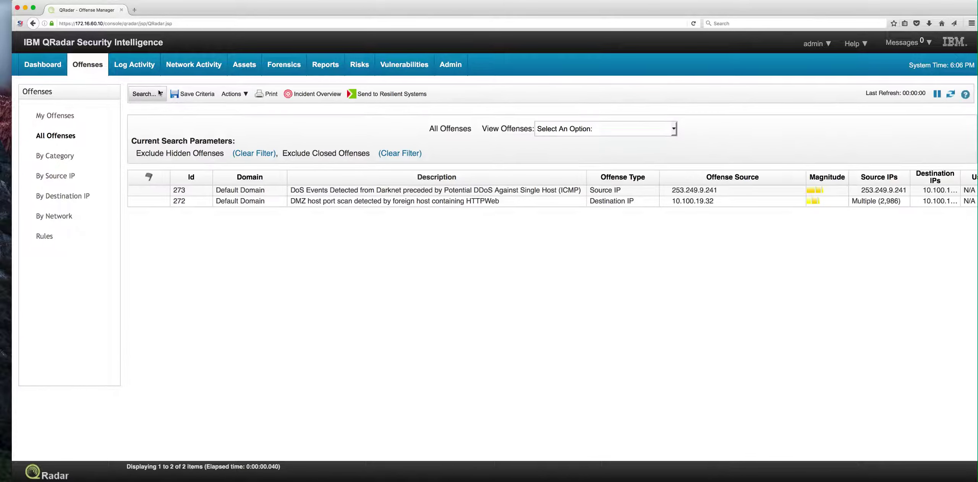
double_click(212, 191)
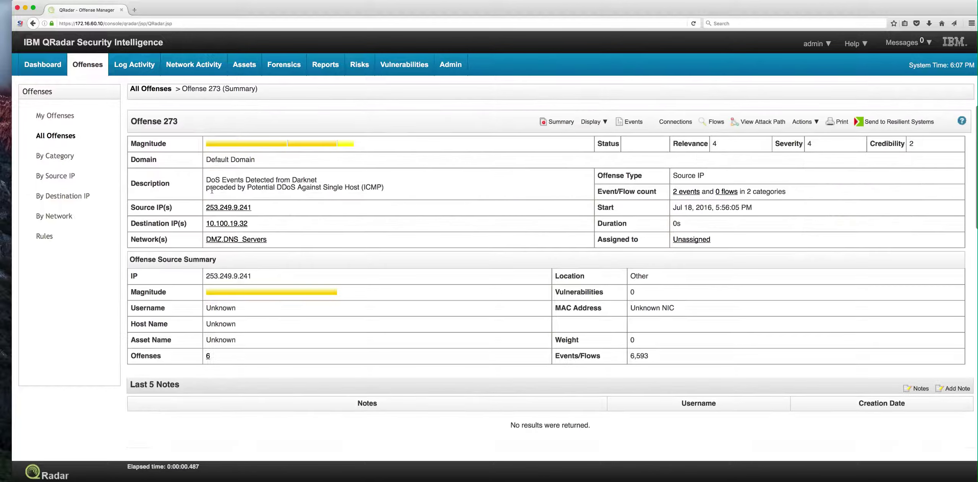
click(593, 122)
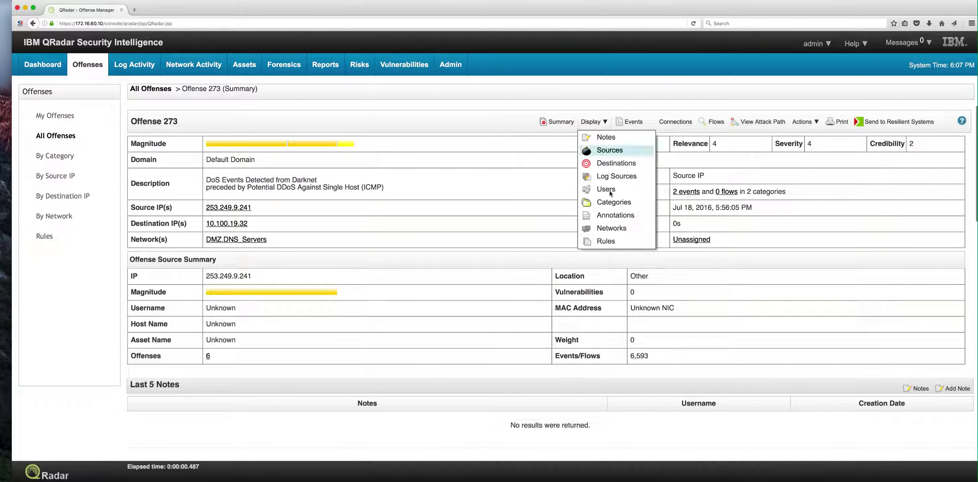
click(615, 242)
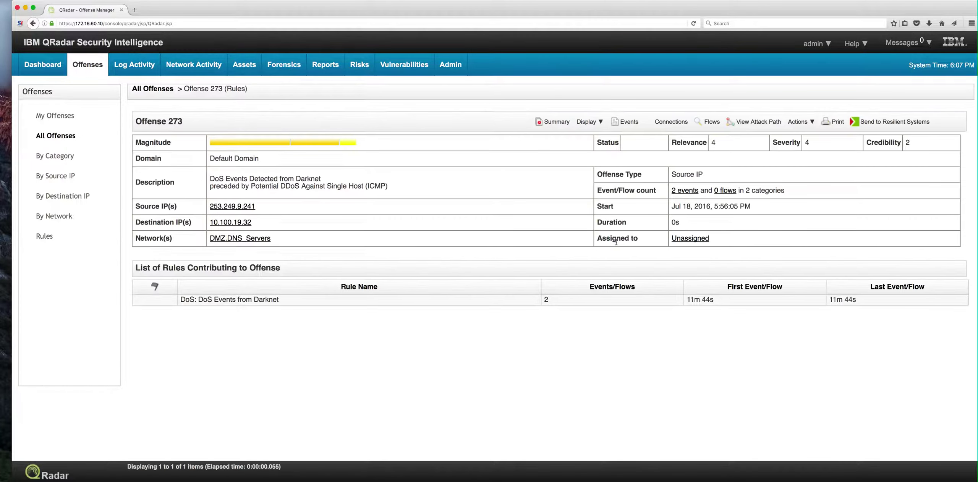
- Review the tests and responses of the rule "DoS: DoS Events from Darknet" and close it without saving
double_click(228, 299)
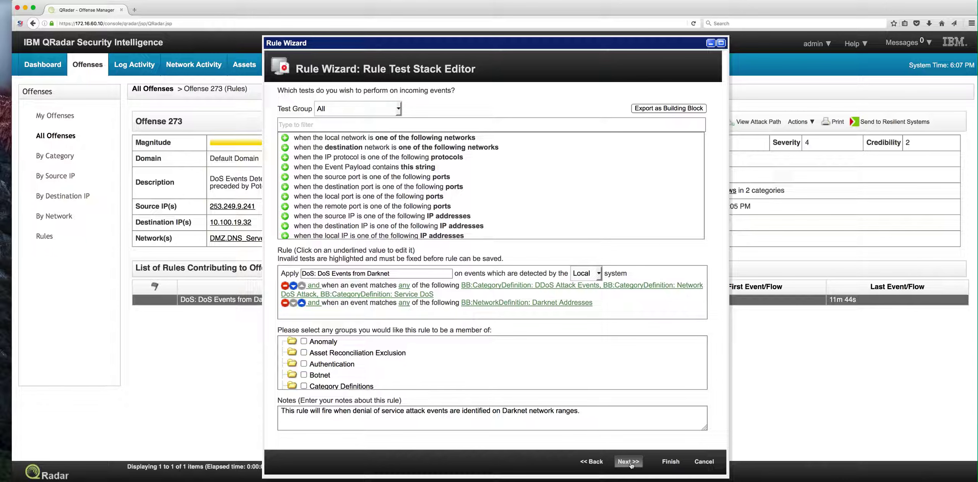
click(629, 466)
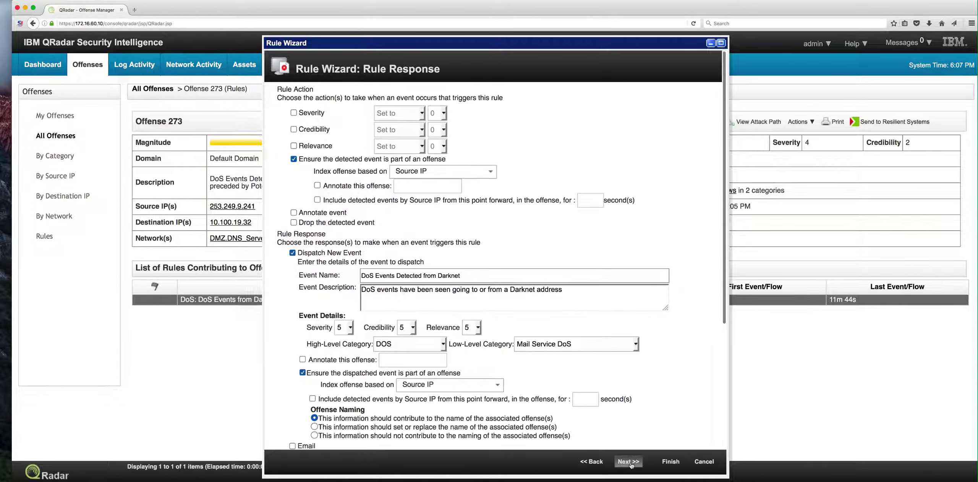
scroll(465, 393, down, 5)
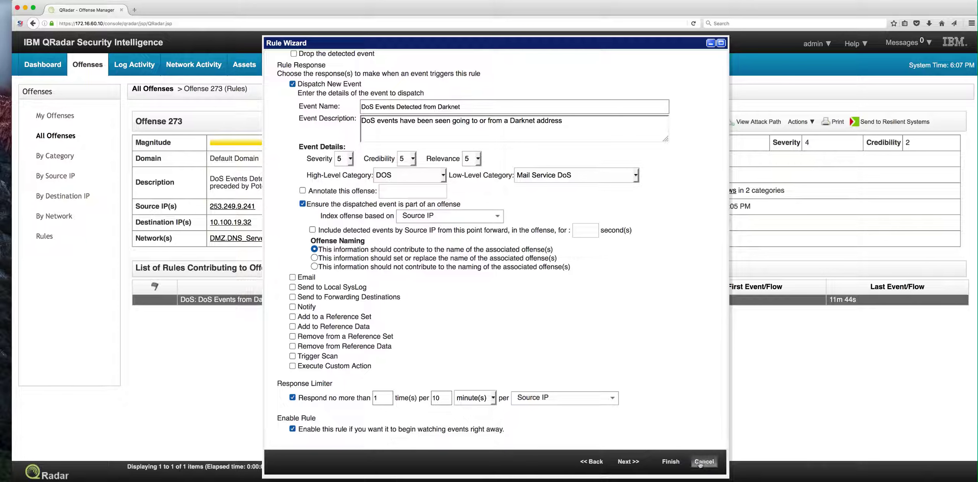
click(702, 461)
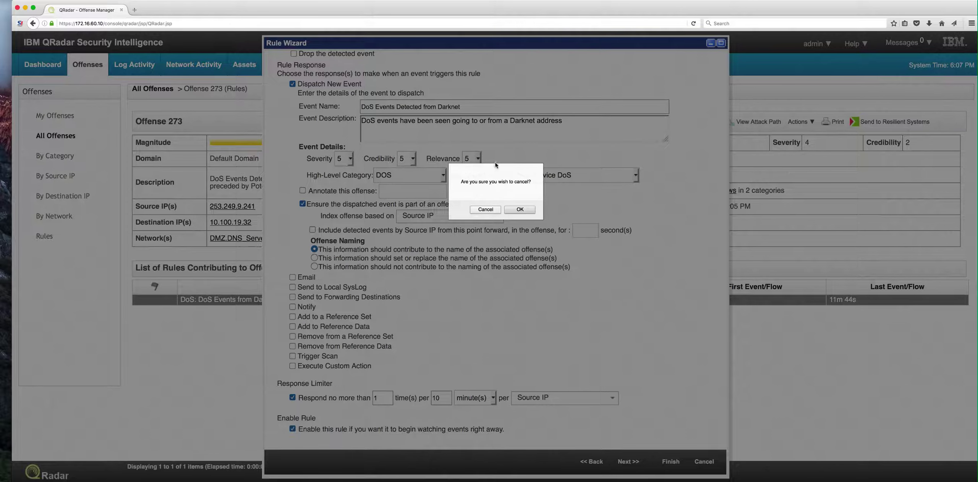
click(518, 210)
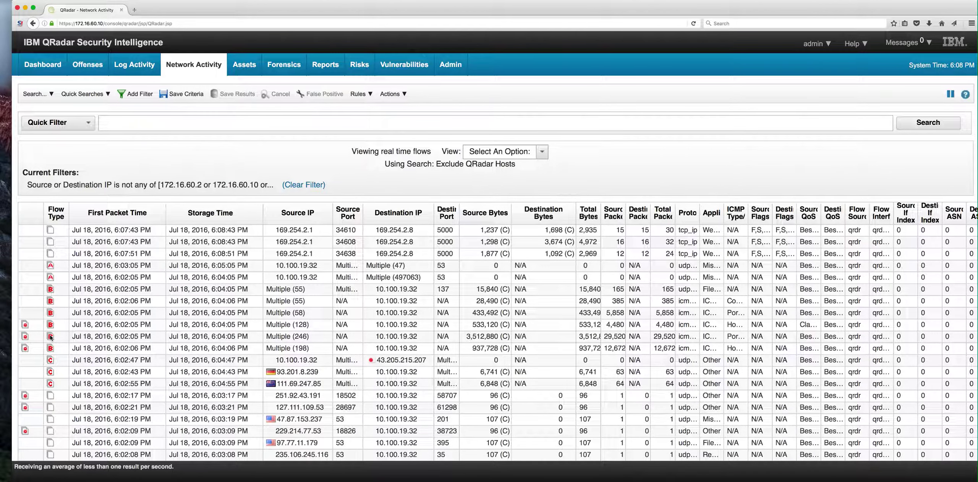
- Pause the real-time flows and inspect the source addresses of the offense-linked ICMP flow with 198 sources to 10.100.19.32
click(950, 95)
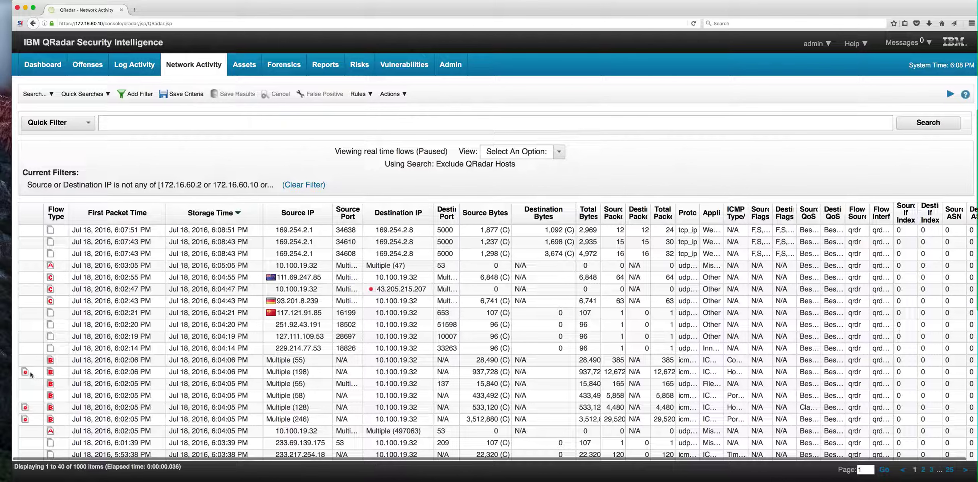
double_click(30, 374)
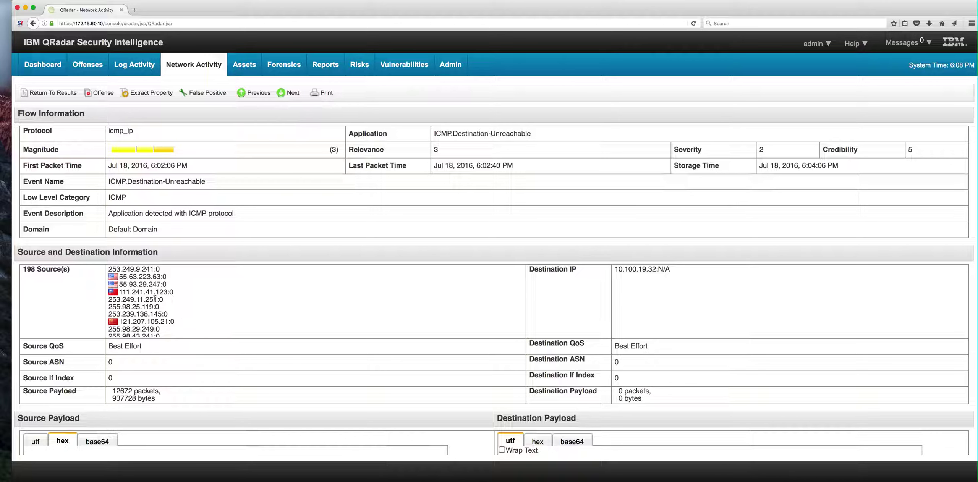
mouse_move(155, 300)
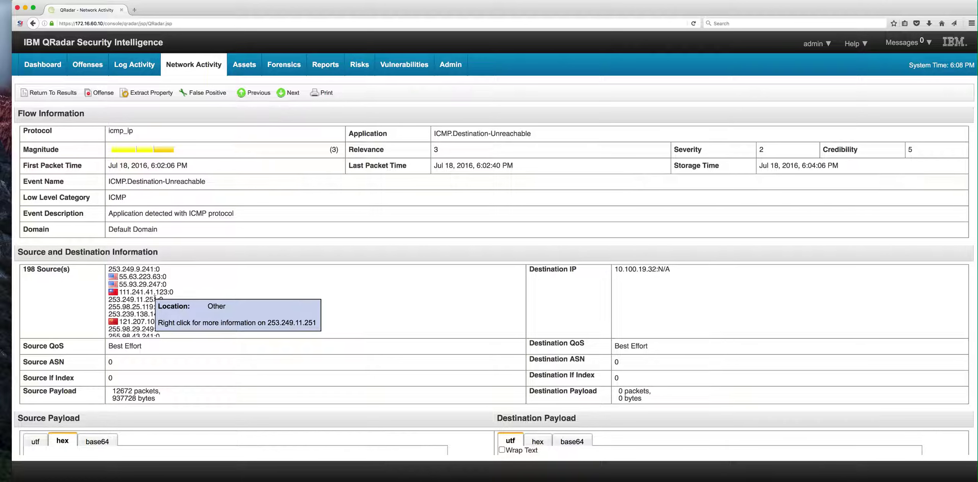
- Inspect the DNS_Servers entry under DMZ in the network hierarchy, and close the hierarchy window
click(449, 64)
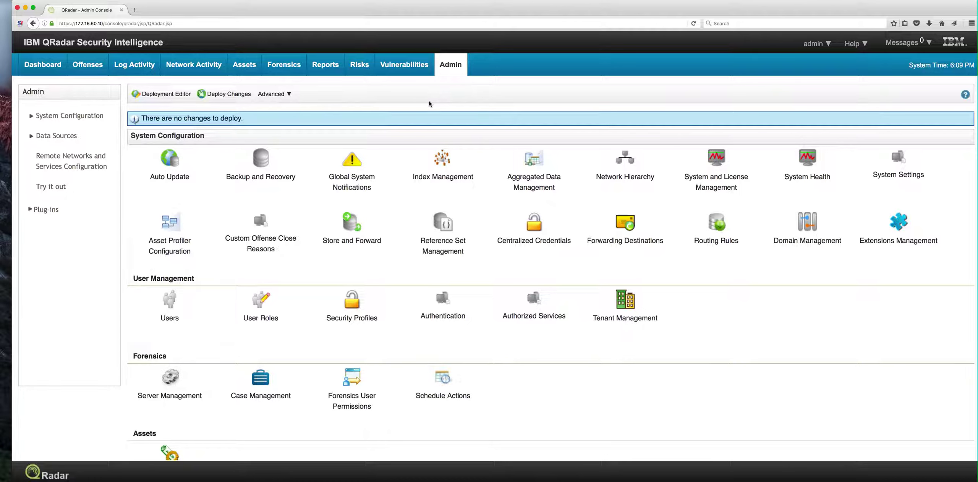
click(625, 160)
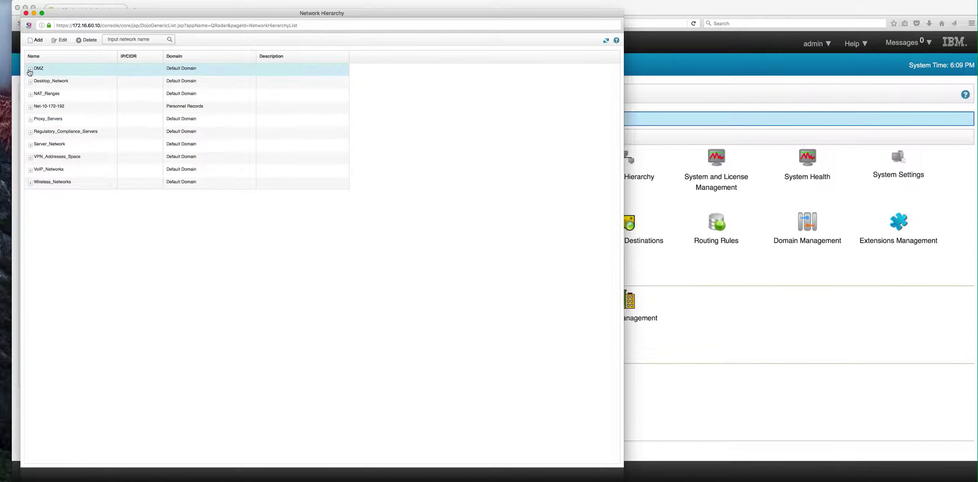
click(30, 69)
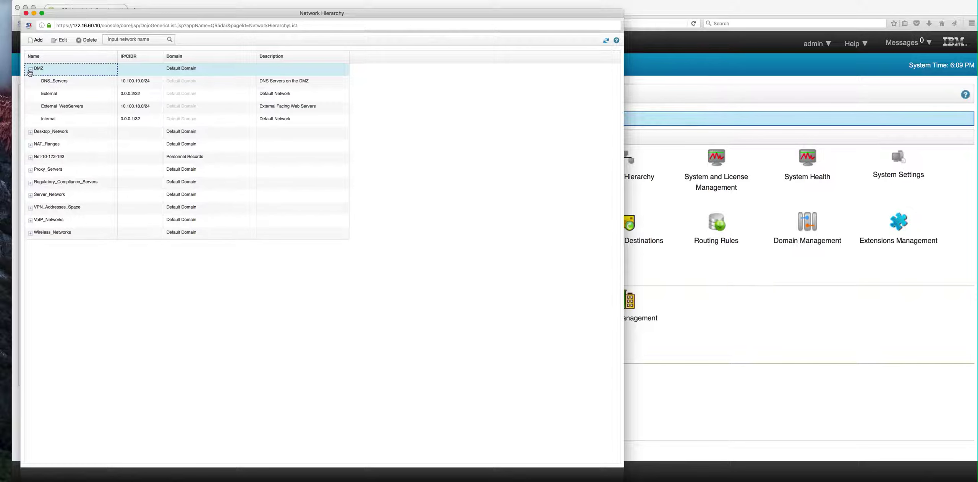
click(61, 83)
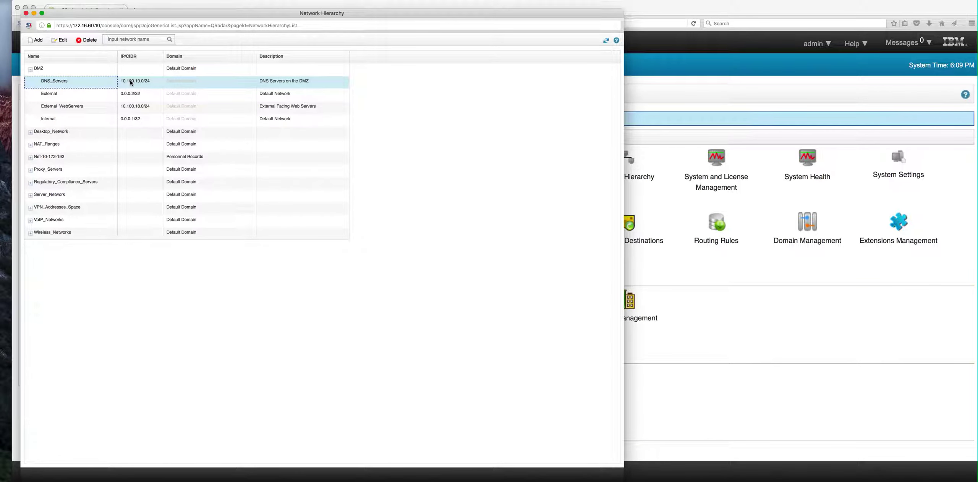
click(26, 14)
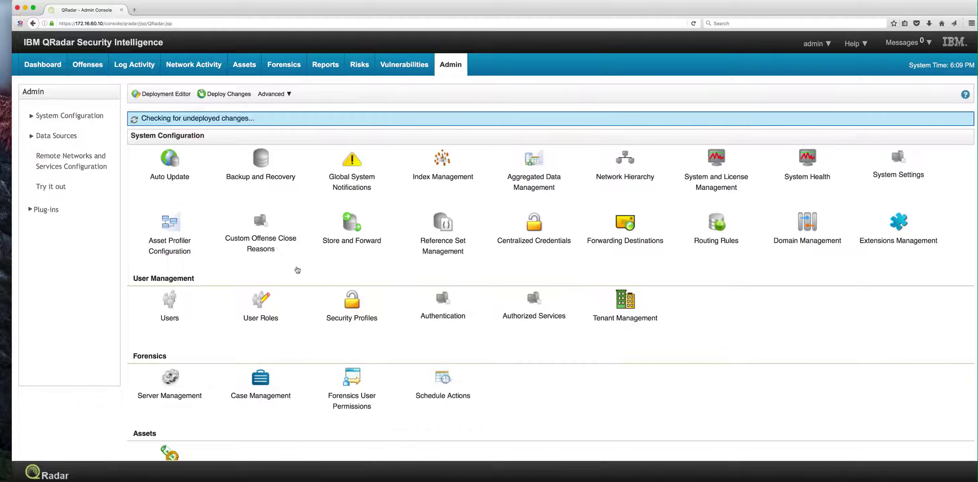
- View the configuration of the DMZ Web Server log source, and close it without saving
scroll(261, 299, down, 2)
scroll(262, 299, down, 10)
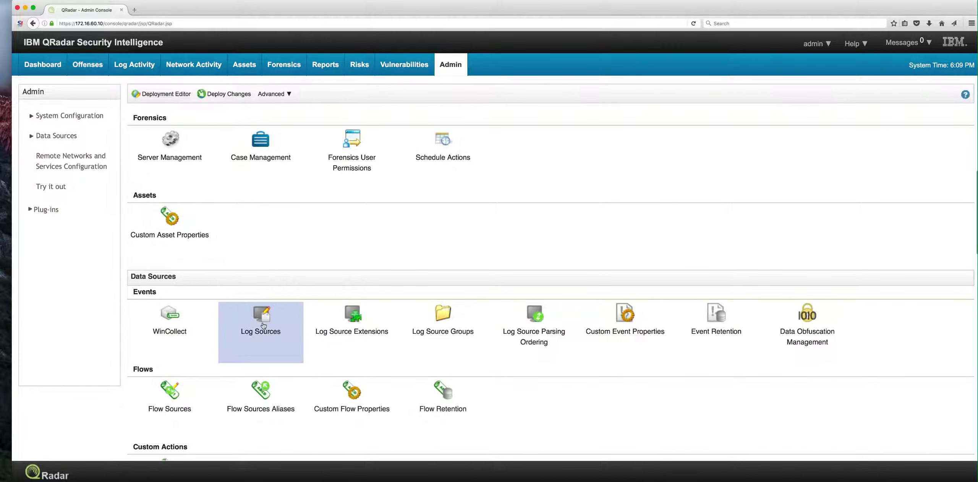
click(263, 325)
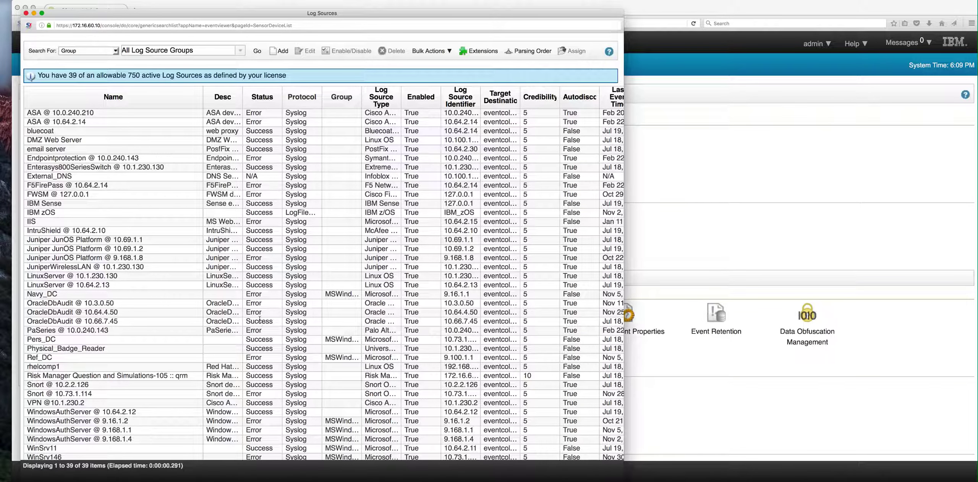
double_click(73, 141)
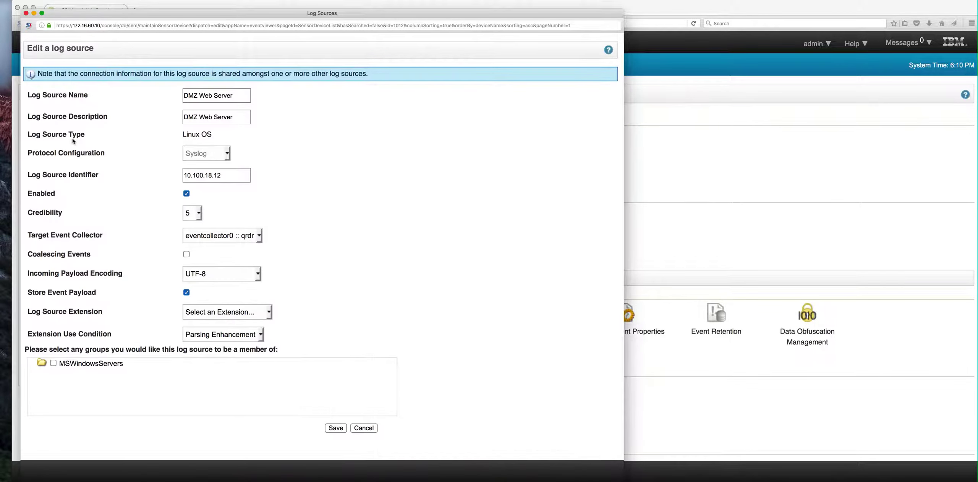
click(26, 14)
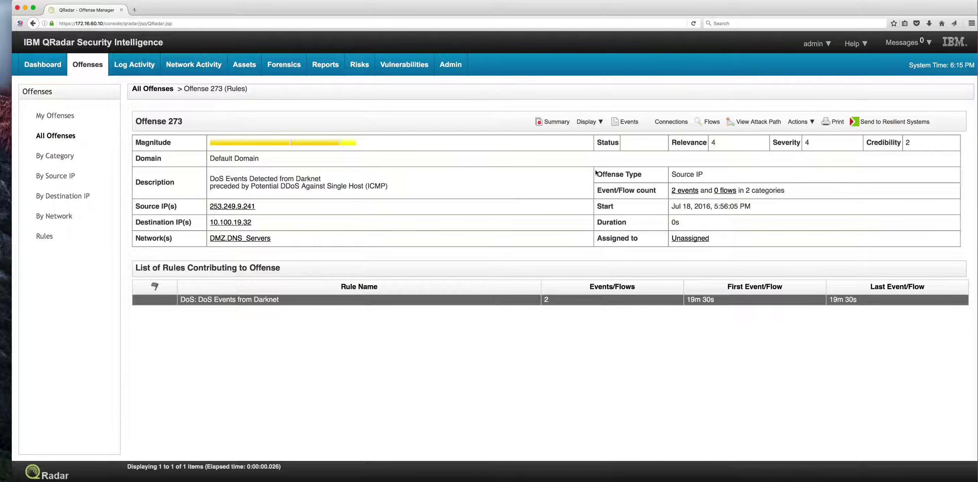
- Open the list of events linked to offense 273
click(688, 195)
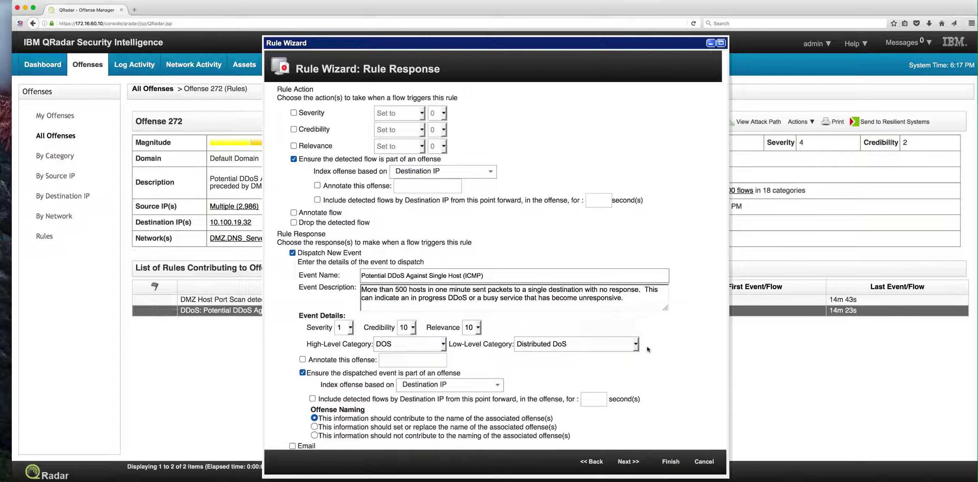
- Finish the Rule Wizard for the rule "DDoS: Potential DDoS Against Single Host (ICMP)" contributing to offense 272
click(671, 462)
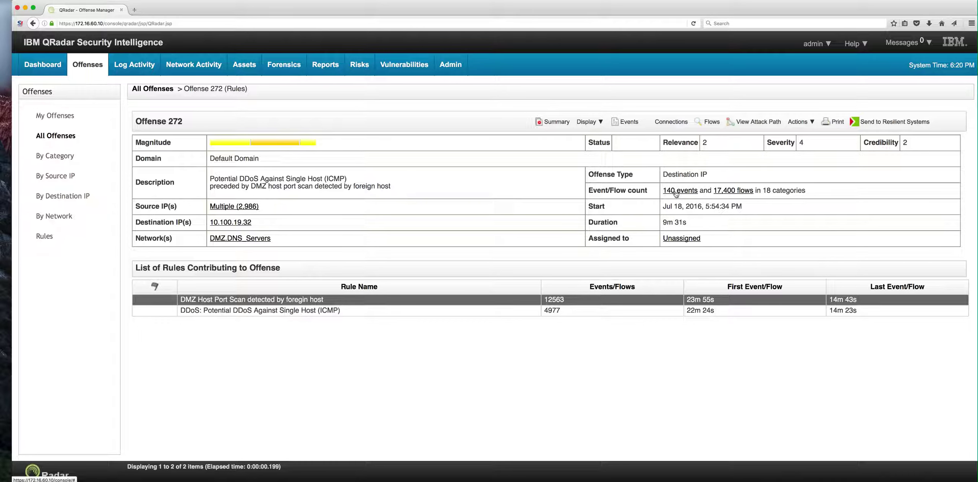
- List the events of offense 272, inspect the details of the newest "DMZ host port scan detected by foreign host" event, and close the event window
click(676, 194)
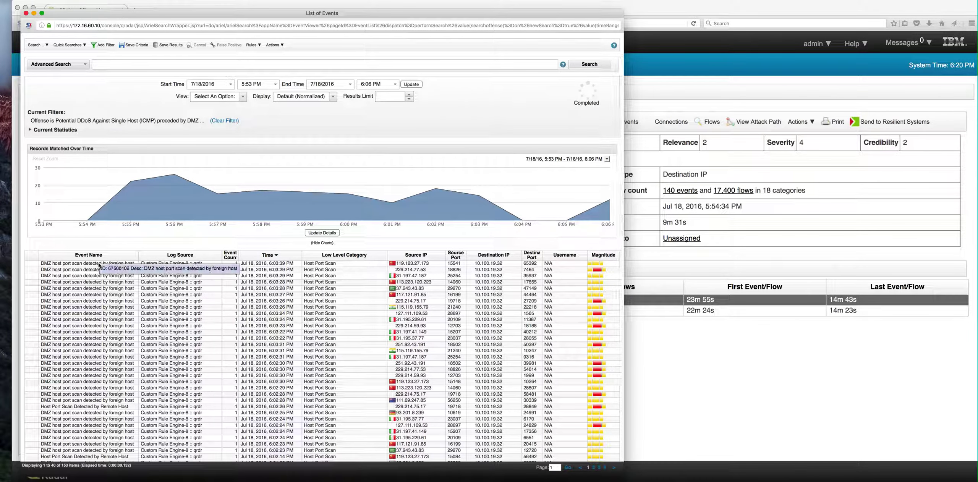
double_click(99, 264)
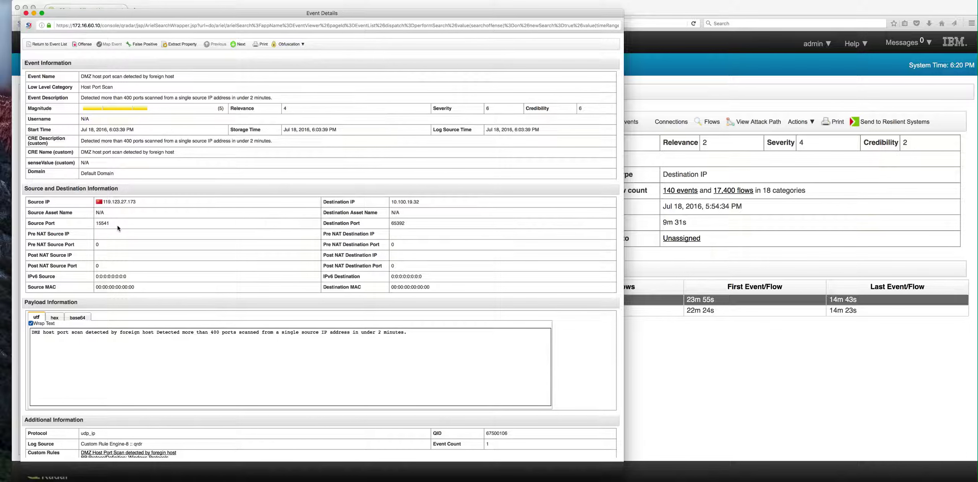
click(26, 13)
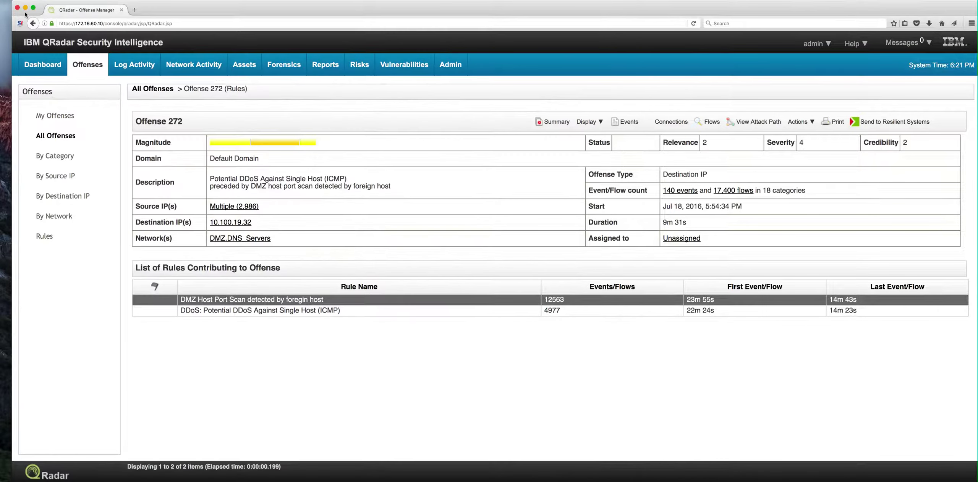
- Review the tests of the contributing rule "DMZ Host Port Scan detected by foregin host" and continue to its responses
double_click(254, 299)
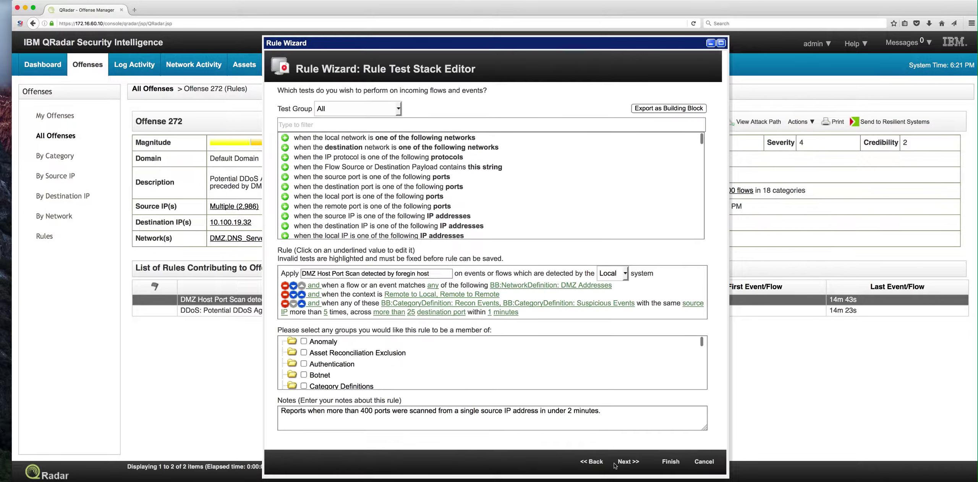
click(625, 464)
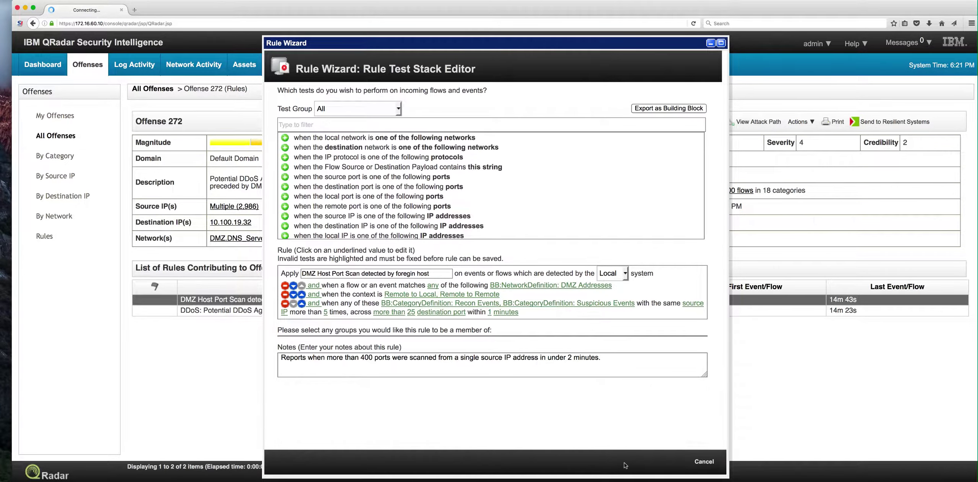